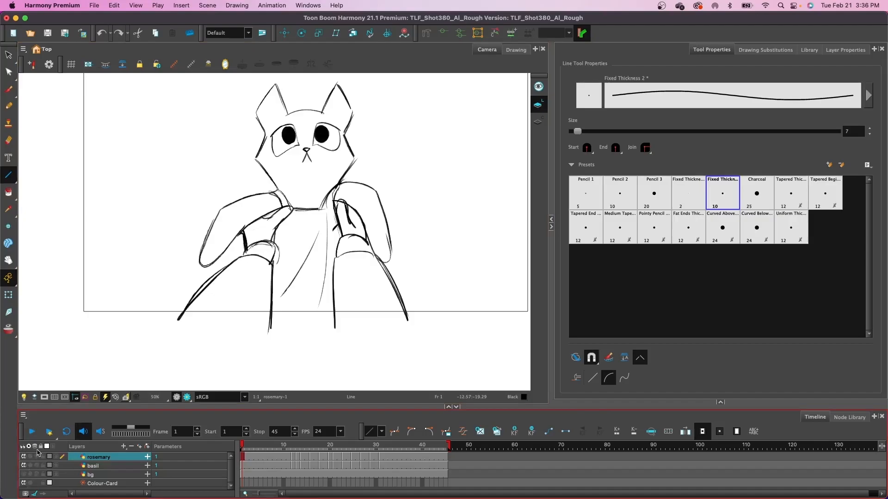
- Hide and re-enable the rosemary and basil layers one at a time to compare their drawings
click(23, 457)
click(24, 456)
click(24, 466)
click(24, 466)
- Solo the rosemary layer briefly, and isolate the basil layer in solo mode
click(30, 456)
click(31, 457)
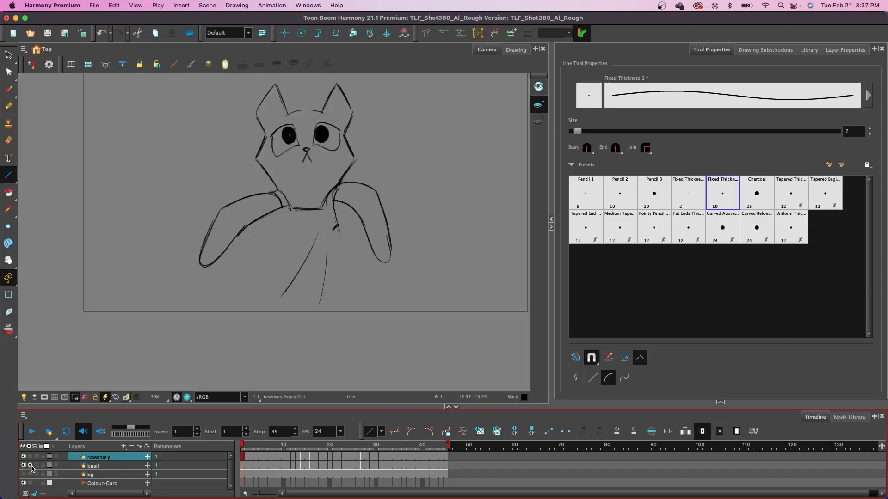
click(30, 466)
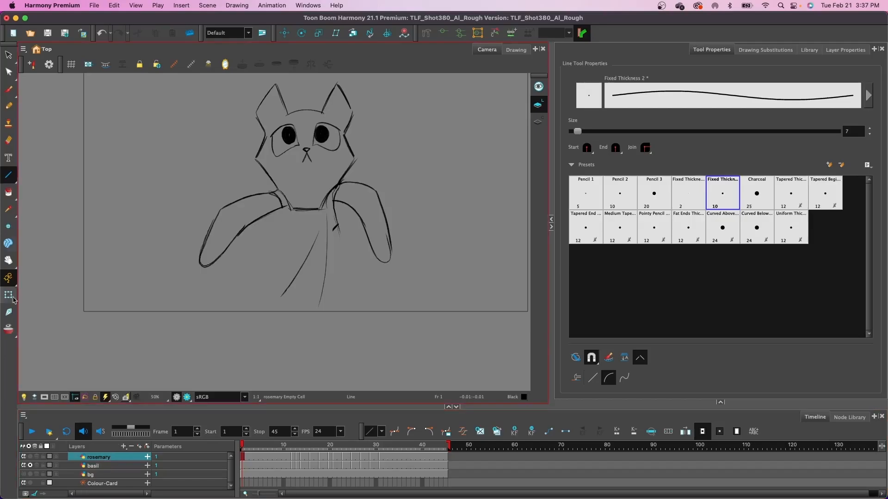
- Scribble a test stroke with the Pencil tool beside the character on the basil layer, and undo it
click(11, 111)
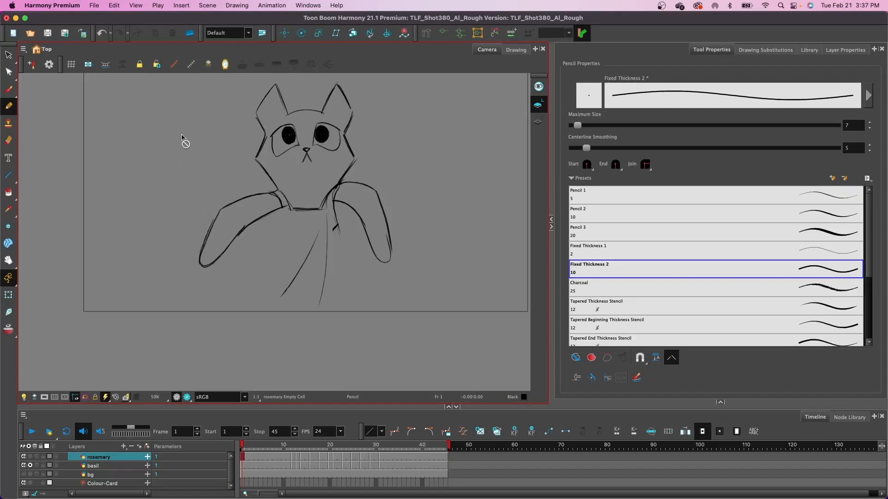
click(97, 466)
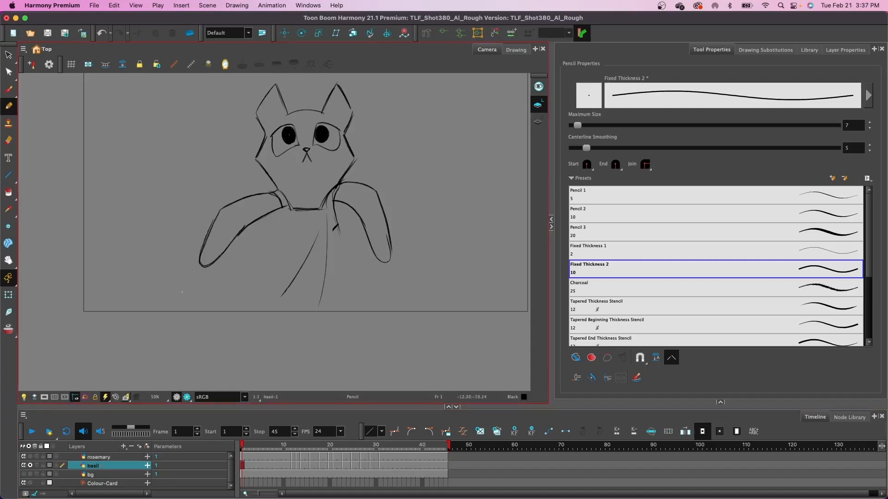
mouse_move(133, 174)
mouse_down()
mouse_move(113, 232)
mouse_move(158, 212)
mouse_move(155, 225)
mouse_up()
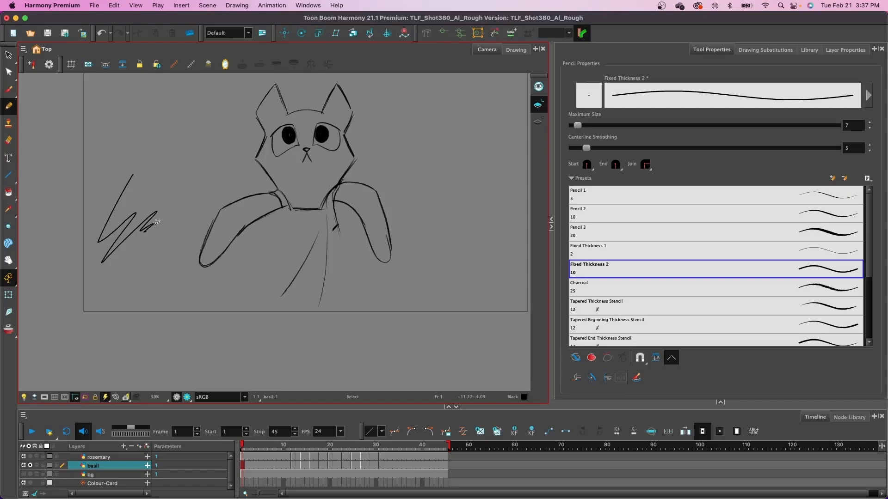
key(super+z)
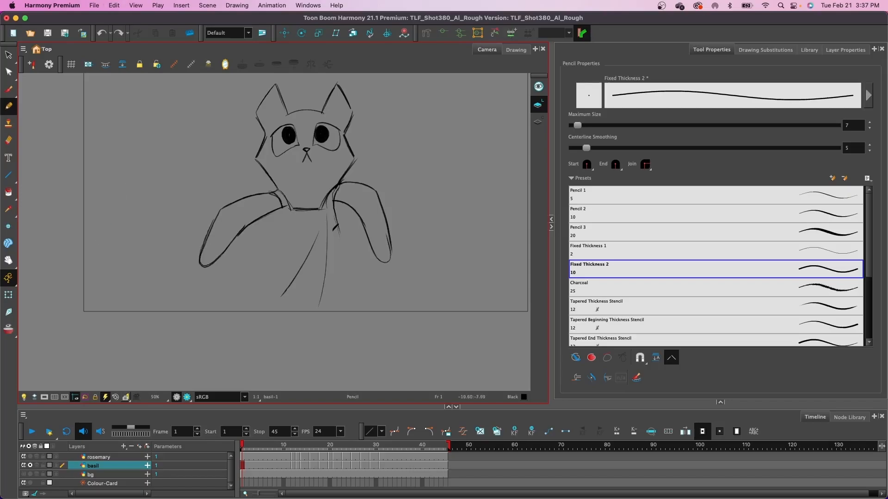
- Solo the rosemary layer together with basil, and turn off solo mode for all layers
click(30, 457)
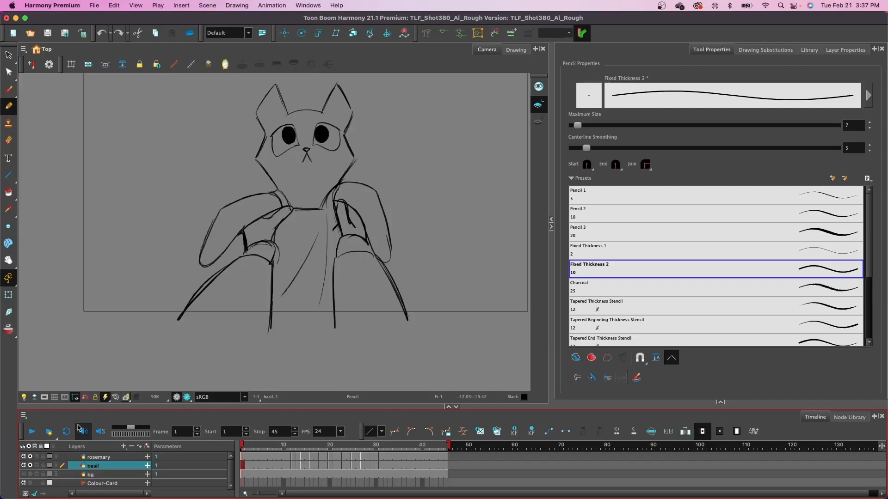
click(31, 466)
click(31, 465)
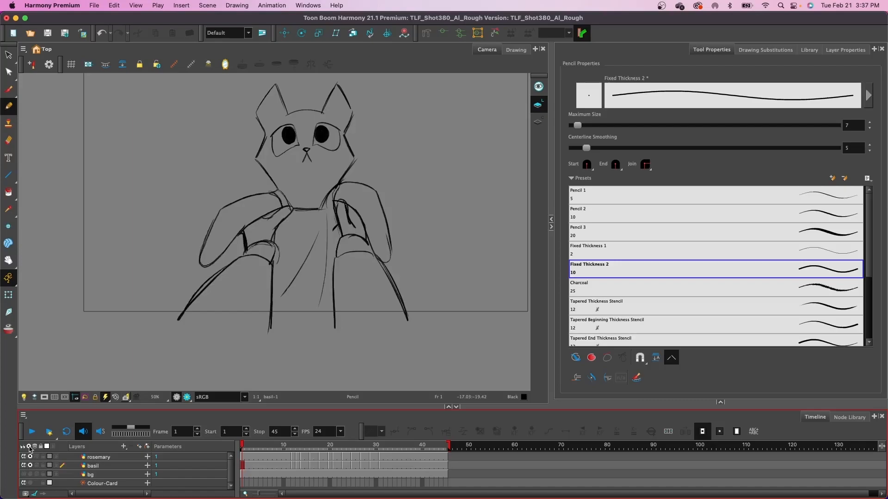
click(29, 447)
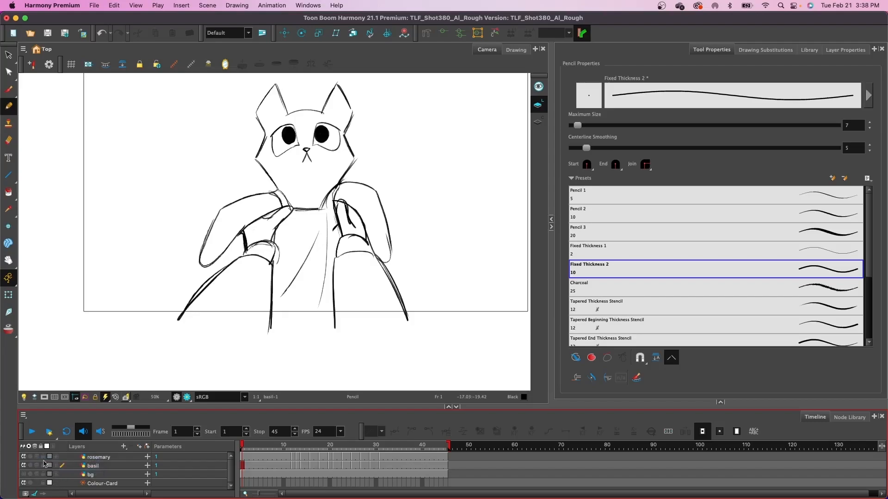
- Toggle the rosemary layer's visibility off and on, leaving the layer enabled
click(24, 456)
click(23, 457)
click(24, 457)
click(25, 457)
- Switch between the frame 1 drawings of rosemary and basil, ending with the rosemary drawing selected
click(242, 457)
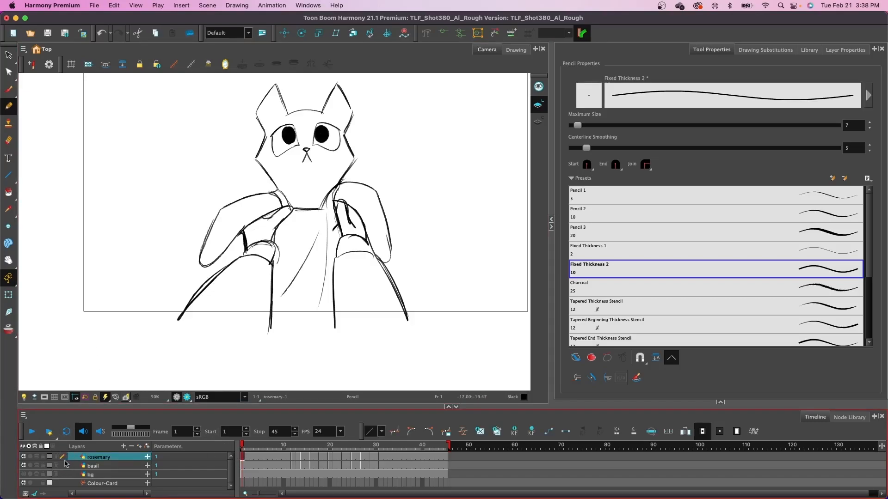
click(243, 466)
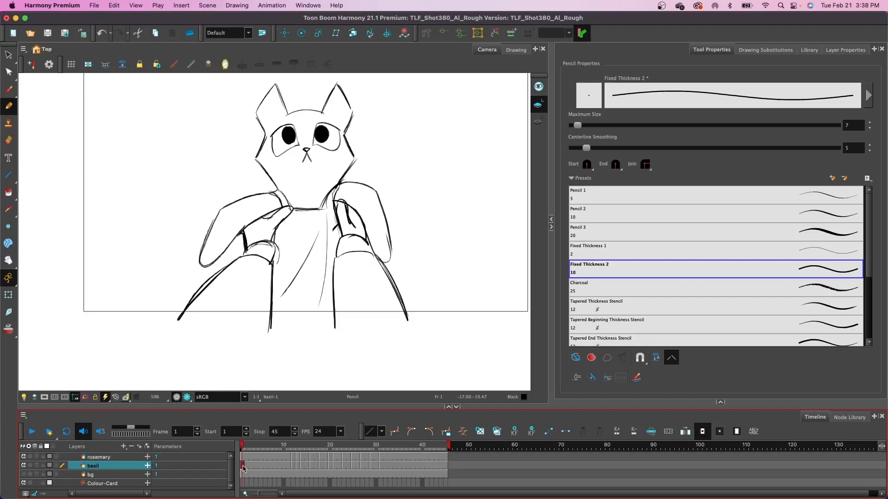
click(243, 457)
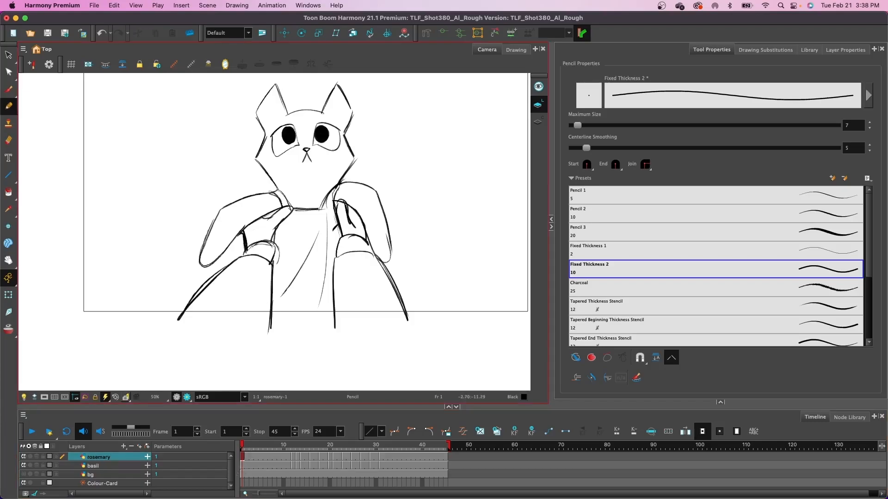
- Switch the active art layer between Colour Art and Line Art, ending on Line Art
click(538, 121)
click(539, 110)
click(538, 121)
click(538, 105)
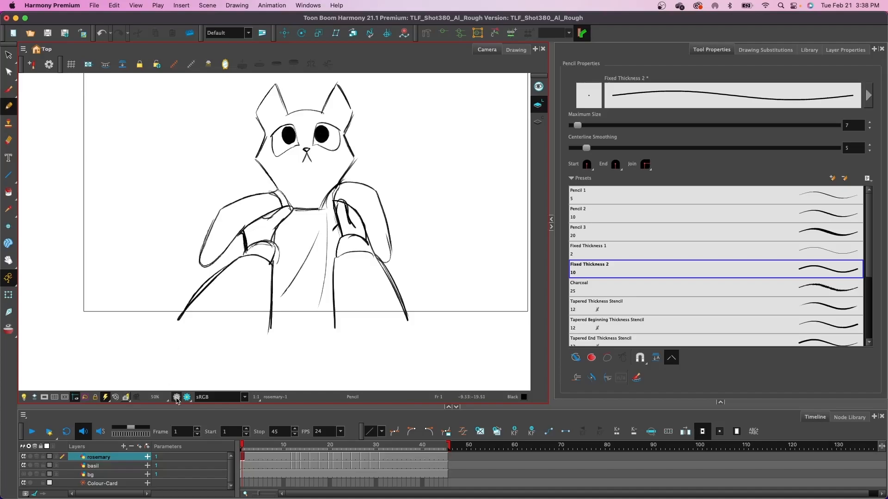
- Add a vector drawing layer named basil_cleanup
click(139, 449)
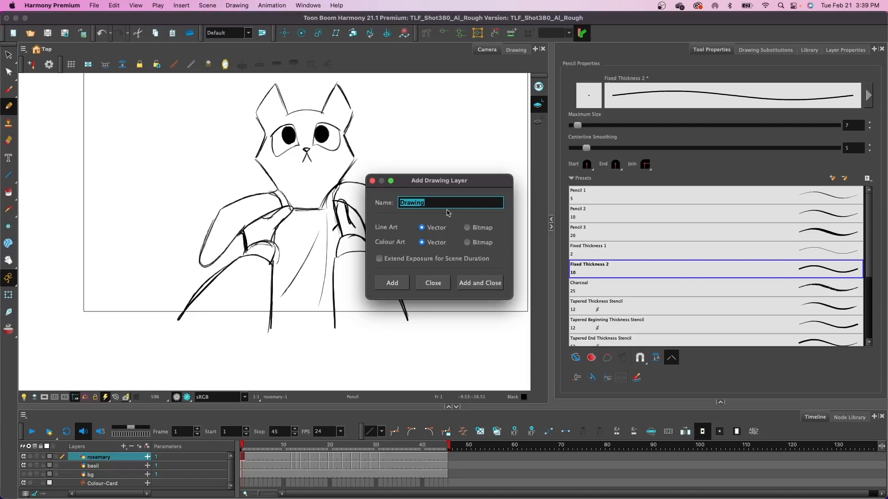
text(basil_cleanup)
click(494, 284)
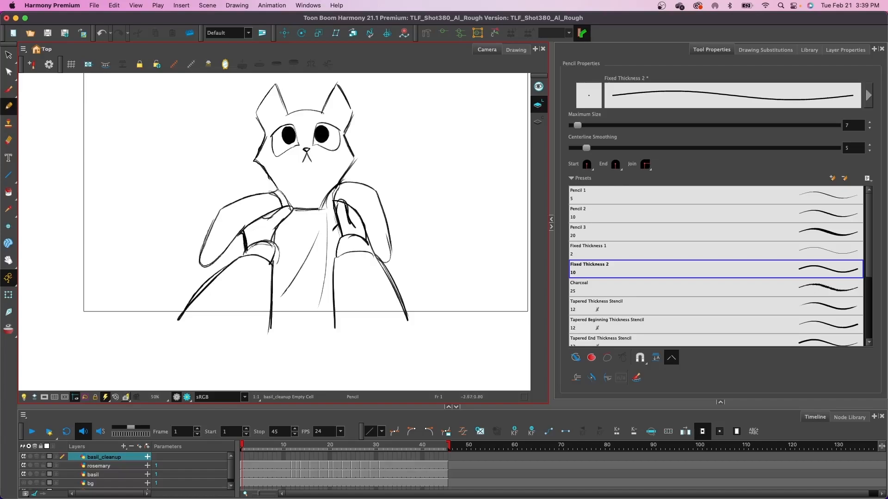
- Try tracing the character's left cheek freehand with the Pencil tool on basil_cleanup, and undo the stroke while keeping the layer
key(alt+shift+r)
scroll(258, 154, up, 6)
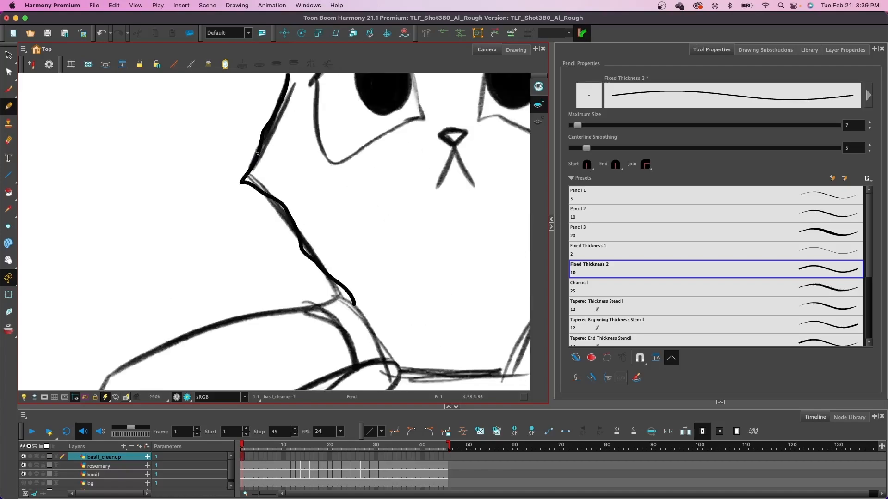
scroll(258, 154, down, 7)
scroll(258, 154, up, 4)
key(alt+s)
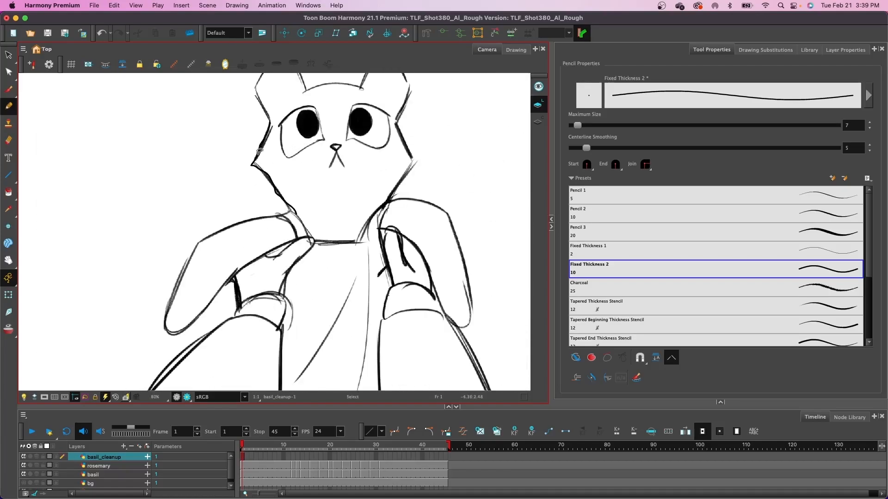
key(super+z)
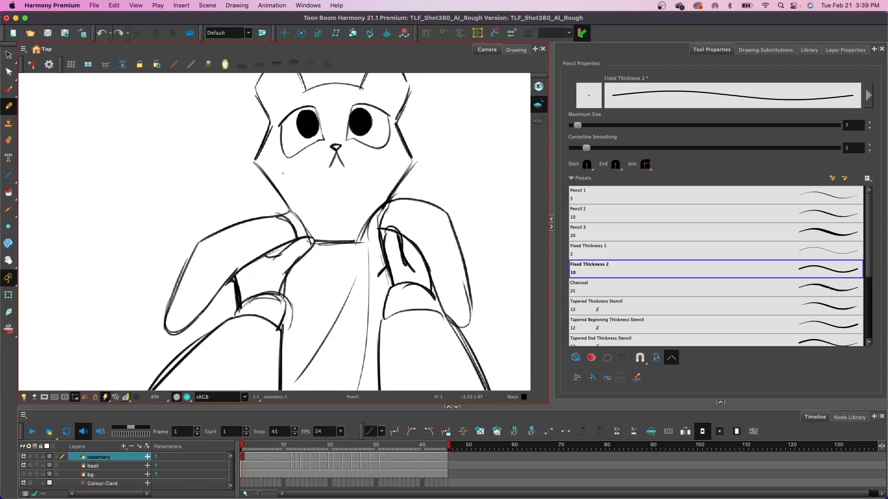
key(super+shift+z)
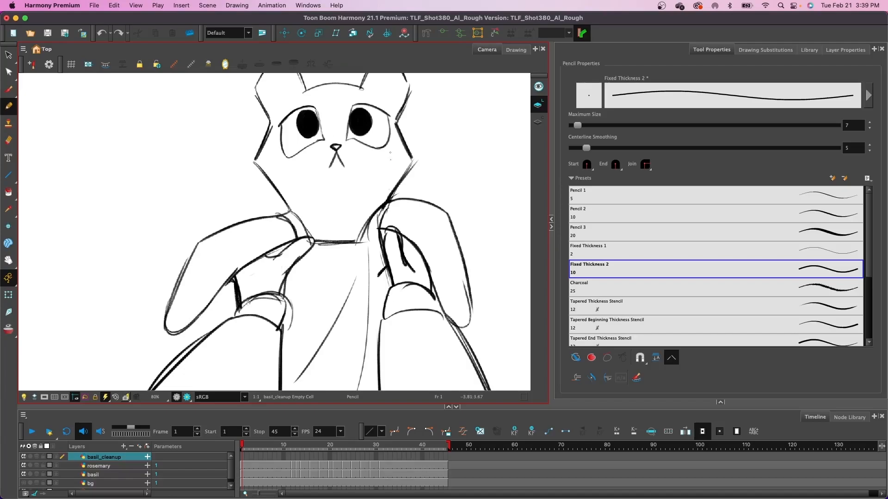
- Hide the rosemary layer so only the basil rough drawing shows
click(23, 467)
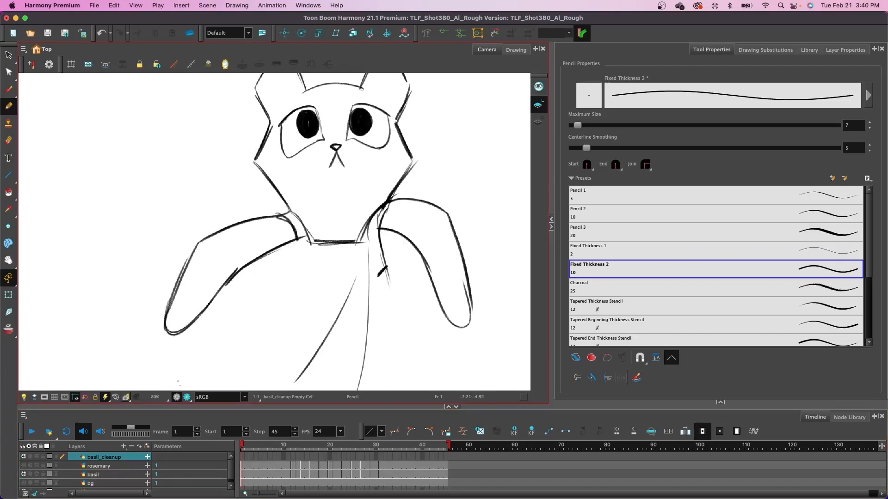
click(28, 460)
click(30, 460)
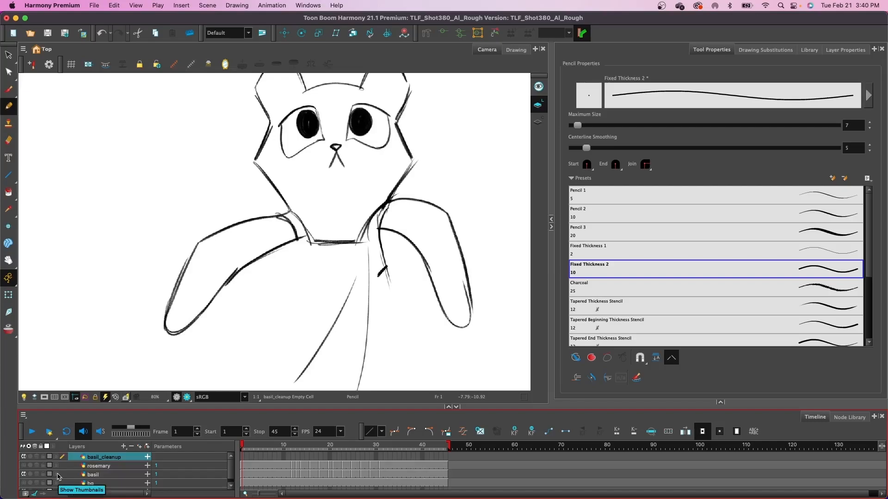
- Show the basil layer's thumbnails, enlarge the timeline area, and lower the layer's opacity to 46
click(57, 475)
scroll(231, 471, down, 1)
scroll(231, 475, down, 1)
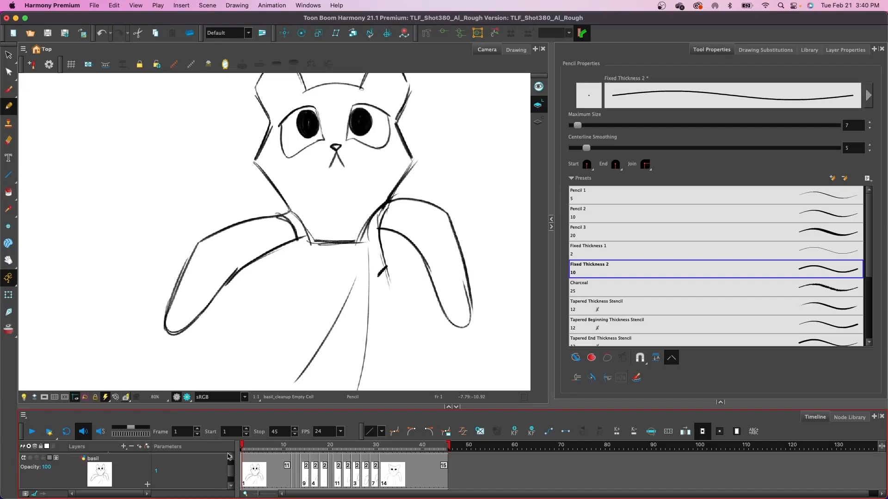
drag(294, 406, 294, 351)
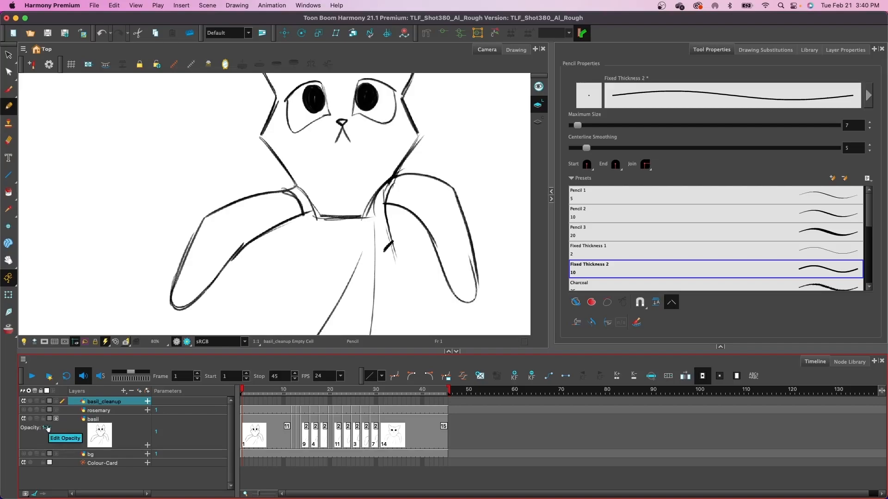
drag(48, 429, 19, 428)
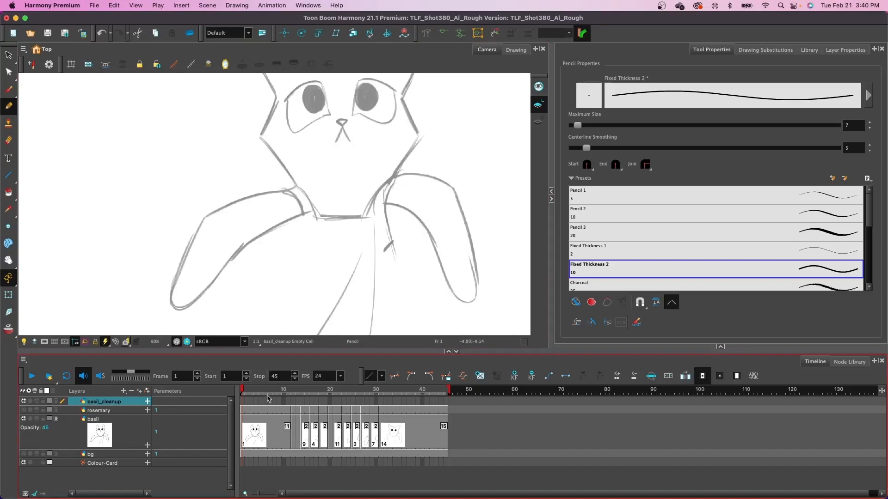
- Ready the Line tool with snapping and curved lines for frame 1 of basil_cleanup, and deny the SharePoint keychain request
click(244, 401)
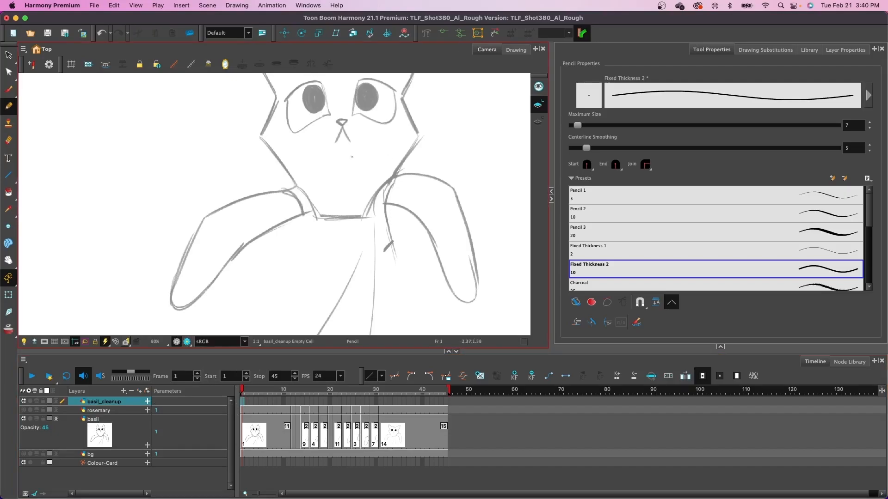
click(10, 175)
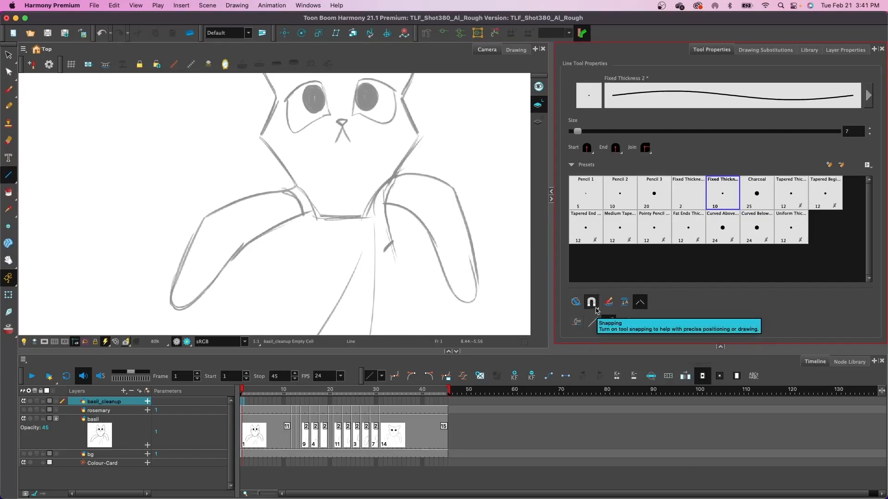
click(597, 307)
click(598, 308)
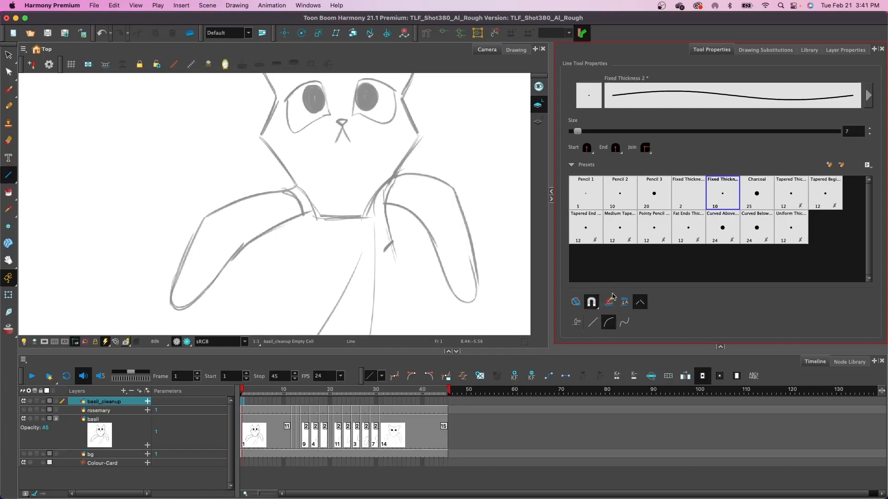
click(607, 321)
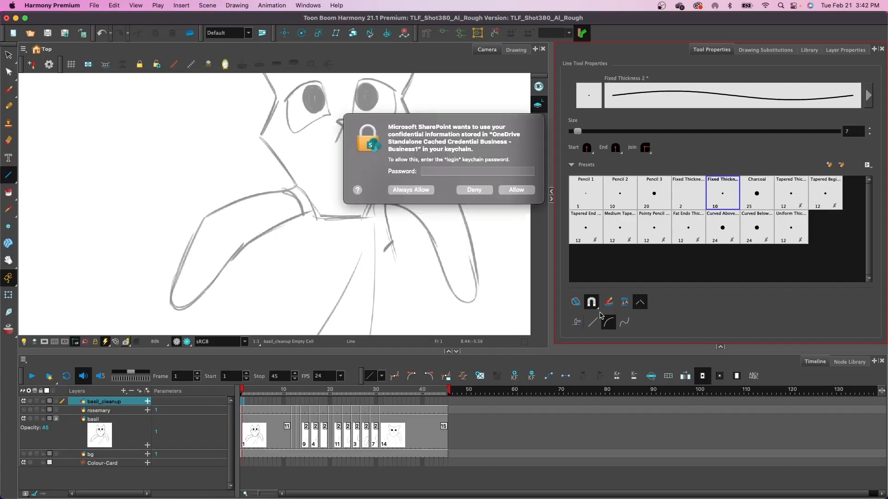
click(479, 196)
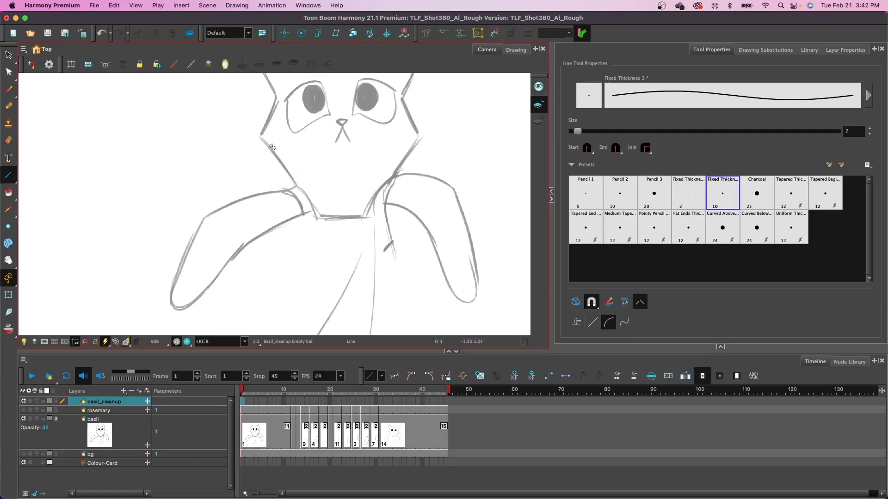
- Trace the lower-left cheek edge with a line running from the cheek point down to the neck
drag(263, 138, 297, 186)
scroll(296, 193, up, 3)
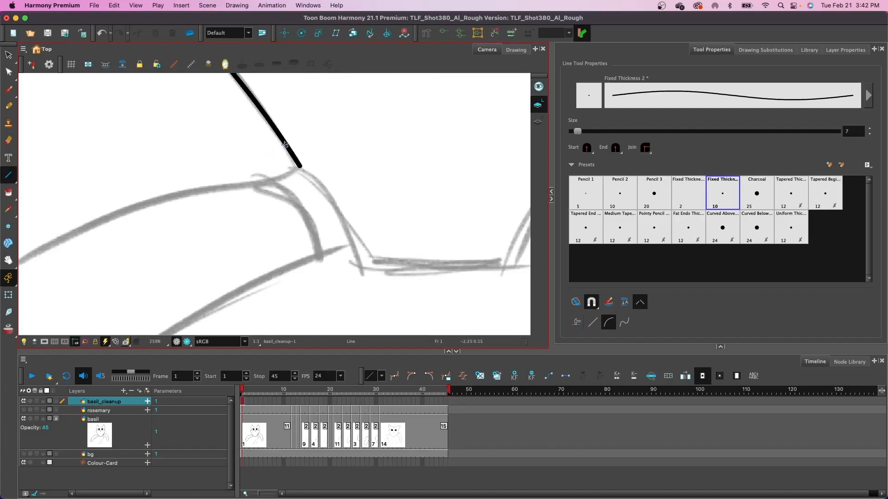
scroll(283, 144, up, 4)
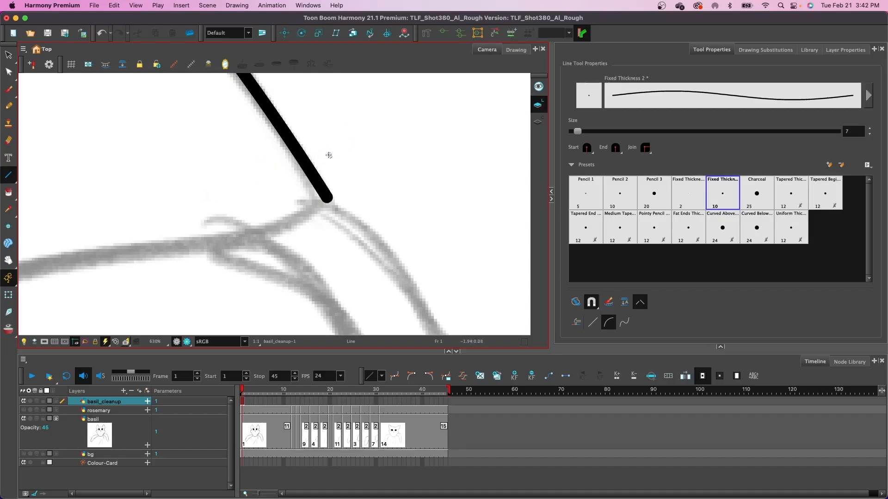
- Draw three curves snapped to the cheek line: a short branch, one from its lower end, and an arc joining its upper end to the branch
mouse_move(302, 160)
mouse_down()
mouse_move(363, 114)
mouse_move(351, 144)
mouse_up()
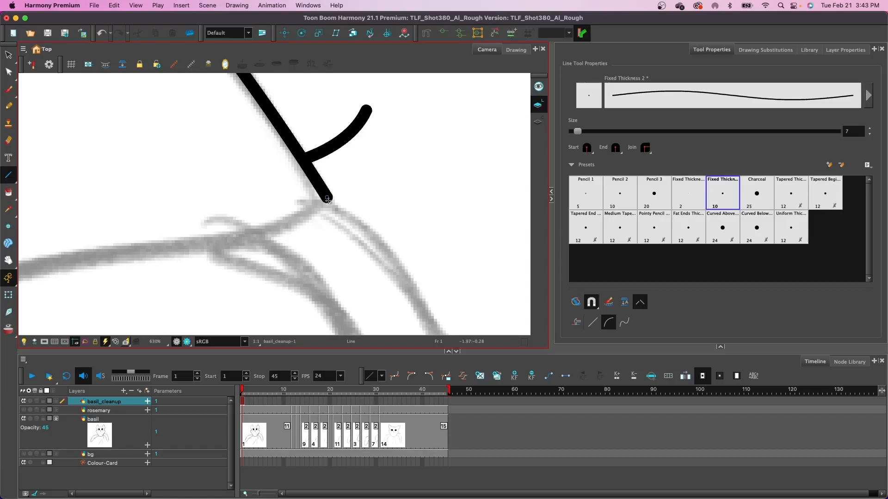
mouse_move(327, 200)
mouse_down()
mouse_move(228, 247)
mouse_move(61, 183)
mouse_up()
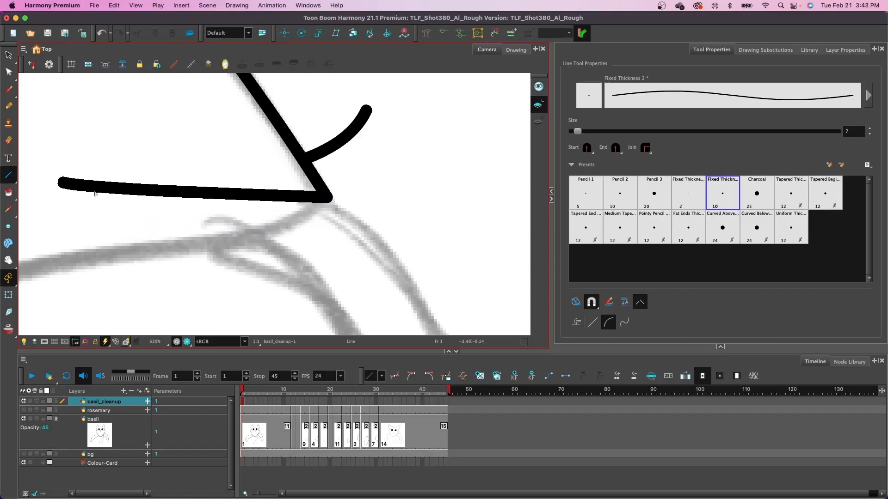
click(143, 257)
scroll(149, 252, down, 5)
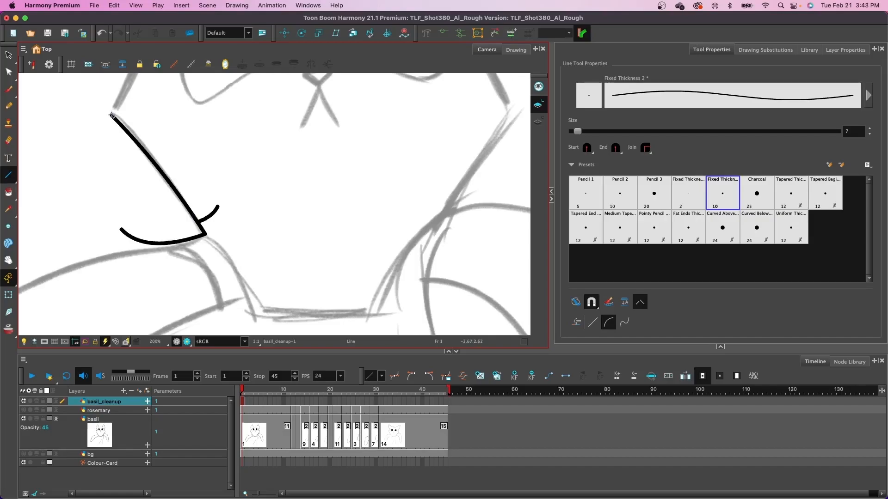
drag(111, 114, 218, 207)
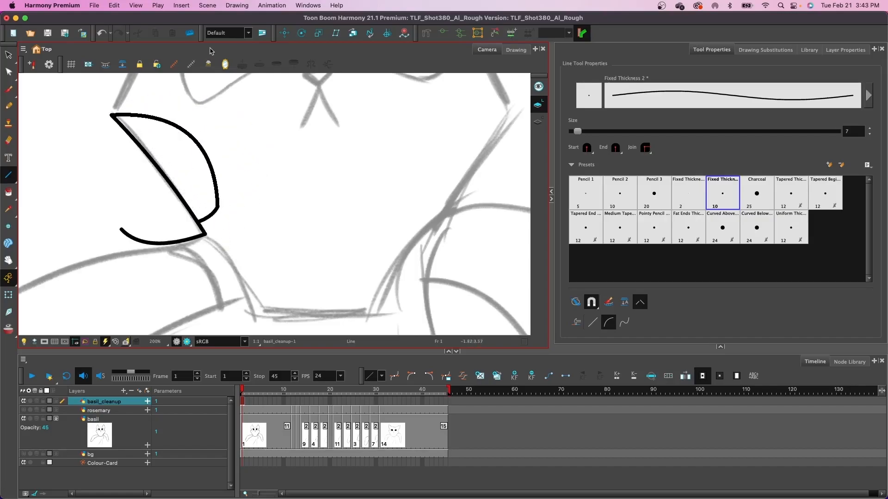
- Undo the three extra curves attached to the lower-left cheek line, keeping only the cheek edge
click(206, 113)
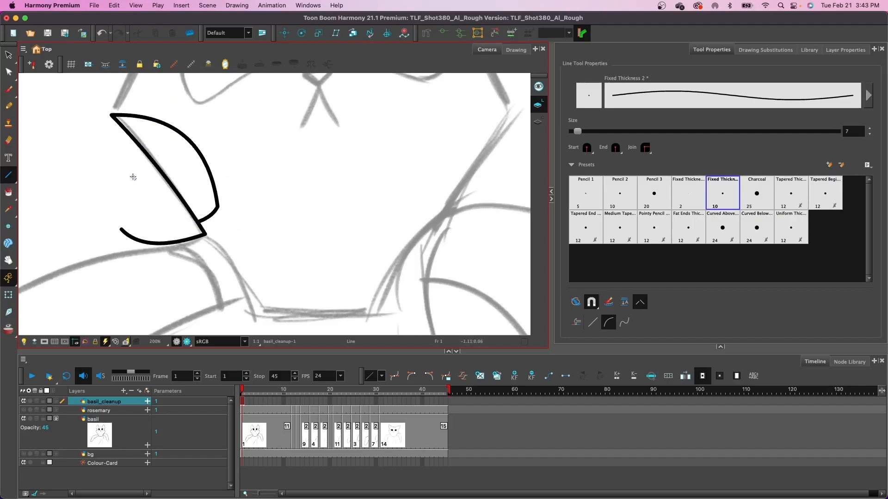
key(super+z)
key(super+z)
key(super+z)
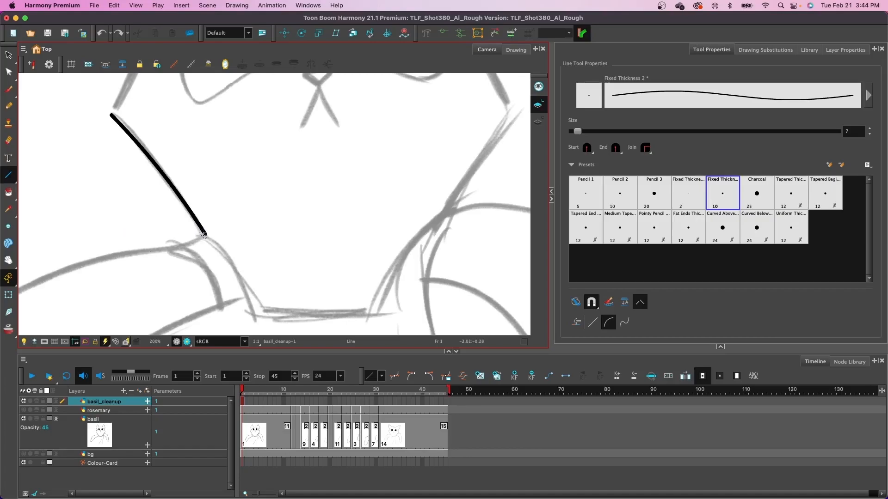
- Draw the upper-left cheek edge with a line snapped to the cheek point and running up to the base of the ear
scroll(205, 234, up, 3)
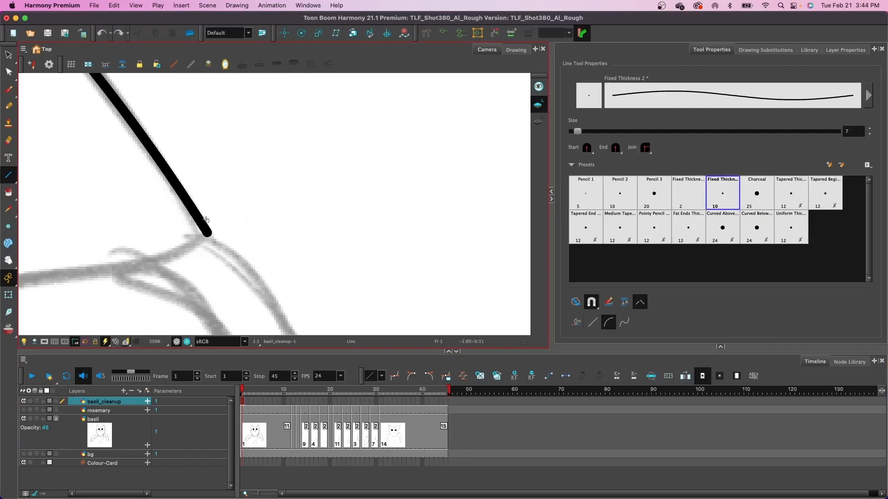
scroll(208, 160, down, 10)
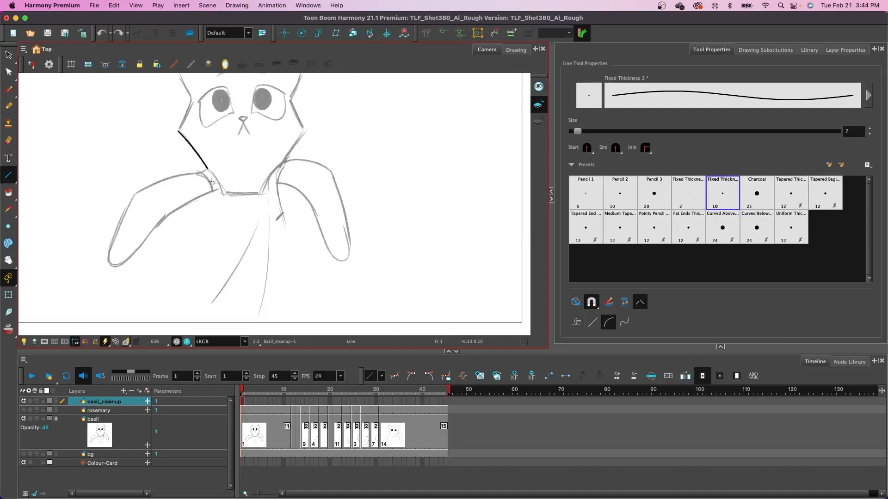
mouse_move(267, 180)
mouse_down()
mouse_move(258, 272)
mouse_move(246, 218)
mouse_up()
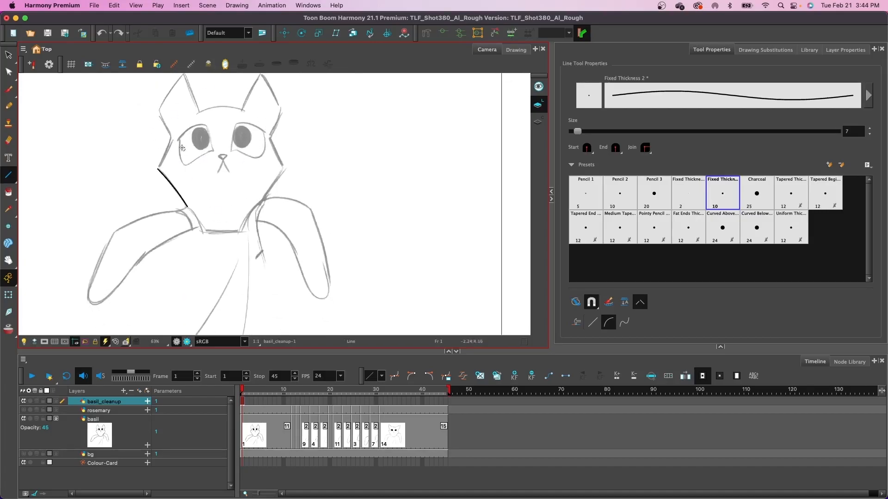
mouse_move(158, 169)
mouse_down()
mouse_move(178, 133)
mouse_move(171, 138)
mouse_up()
click(166, 154)
- With the Contour Editor, select the left cheek corner point and pull its two Bezier handles inward to bend both cheek lines
click(9, 73)
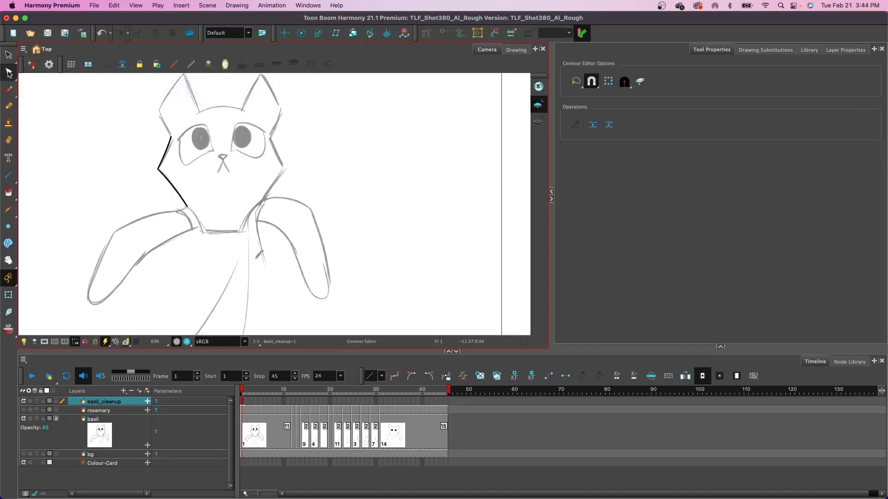
scroll(175, 160, up, 4)
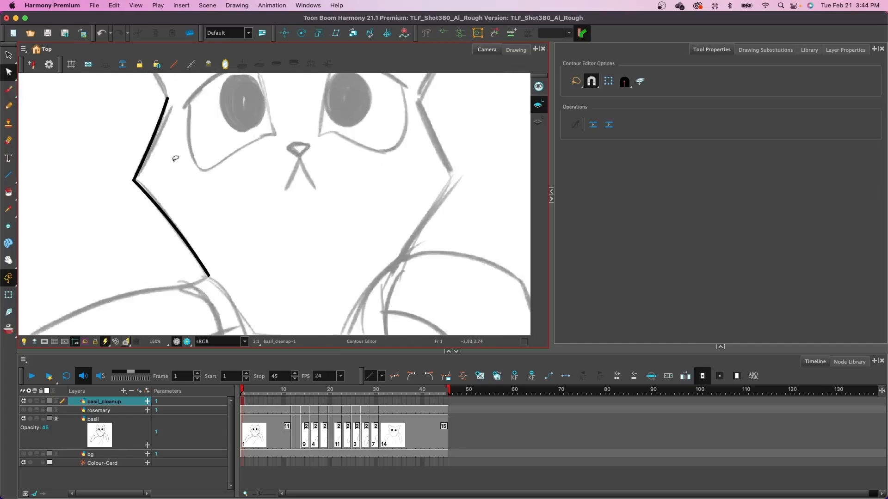
click(143, 163)
scroll(141, 175, up, 2)
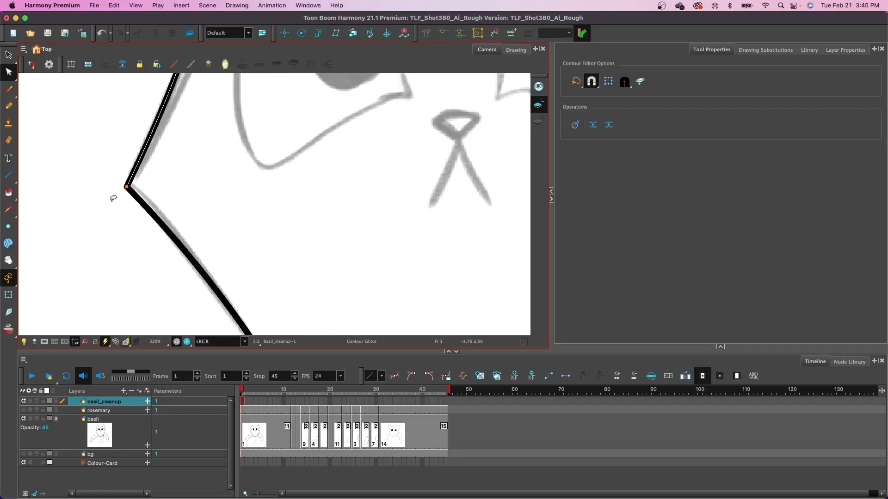
click(129, 190)
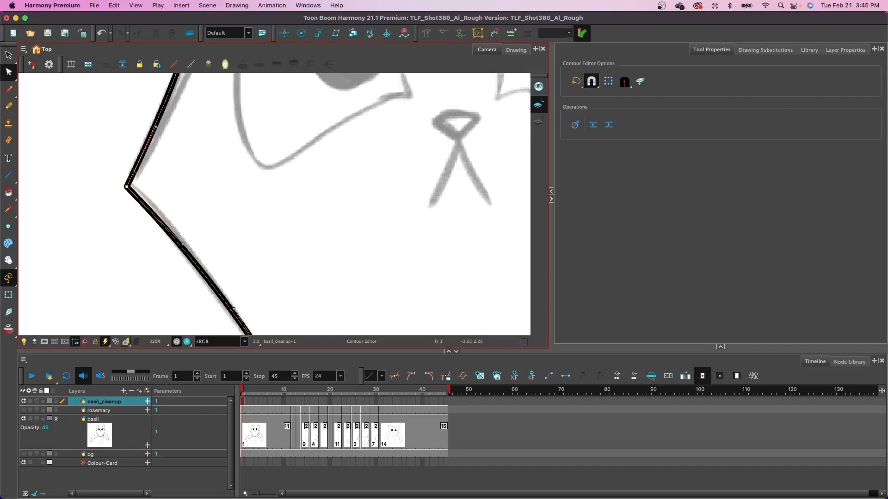
mouse_move(156, 129)
mouse_down()
mouse_move(159, 145)
mouse_move(172, 143)
mouse_move(165, 144)
mouse_move(170, 126)
mouse_move(175, 133)
mouse_up()
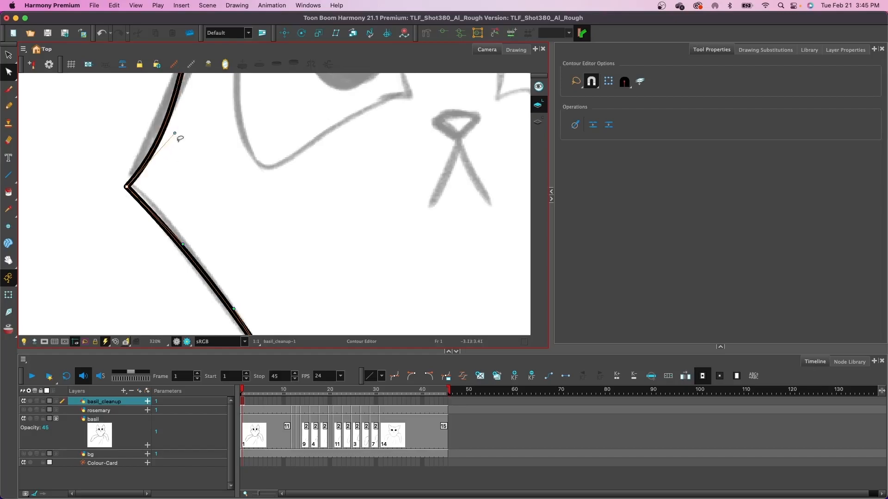
mouse_move(184, 248)
mouse_down()
mouse_move(199, 200)
mouse_move(188, 237)
mouse_move(185, 212)
mouse_move(154, 258)
mouse_move(139, 259)
mouse_move(198, 202)
mouse_move(186, 226)
mouse_up()
scroll(186, 226, down, 4)
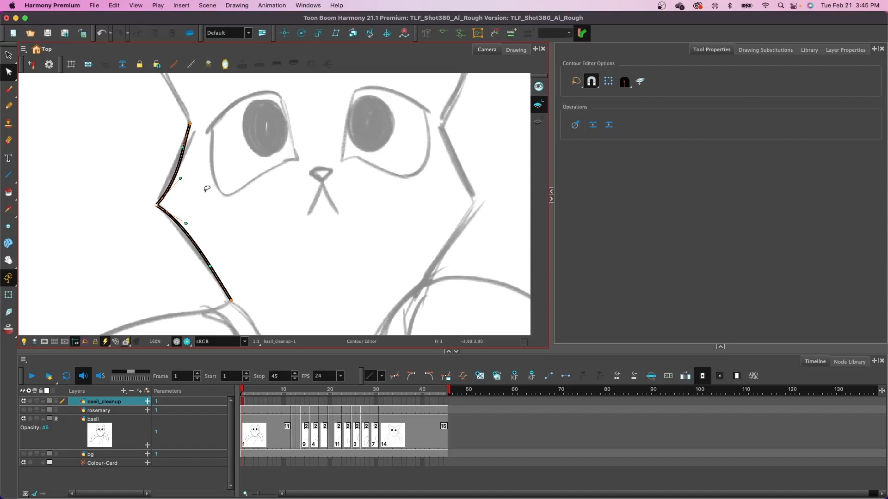
- Straighten the upper cheek line, try bowing both lines outward with the corner point's handles, and undo the outward bends
mouse_move(182, 182)
mouse_down()
mouse_move(154, 173)
mouse_move(190, 176)
mouse_move(169, 162)
mouse_move(193, 176)
mouse_move(170, 169)
mouse_up()
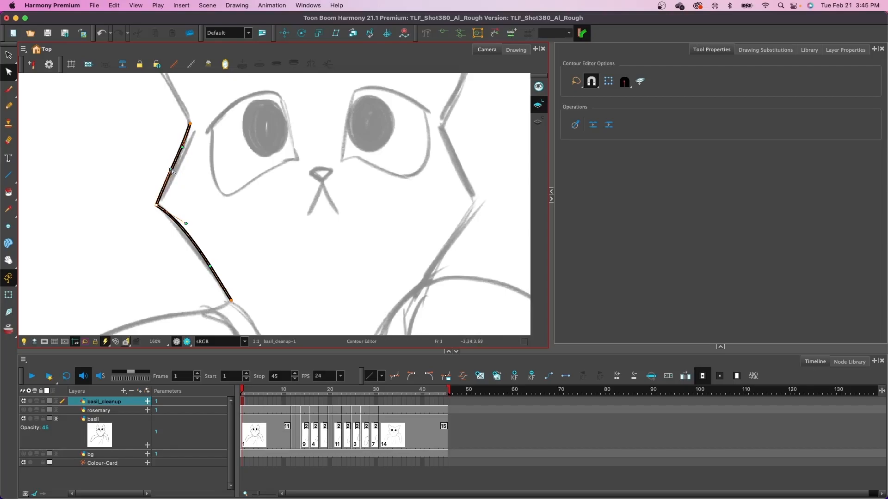
drag(186, 223, 166, 247)
key(super+z)
drag(172, 172, 160, 160)
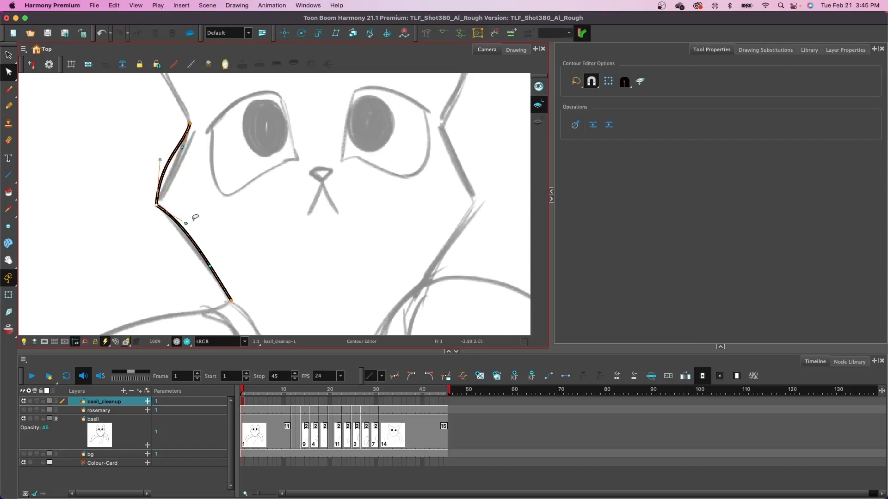
drag(186, 223, 174, 232)
scroll(166, 203, up, 5)
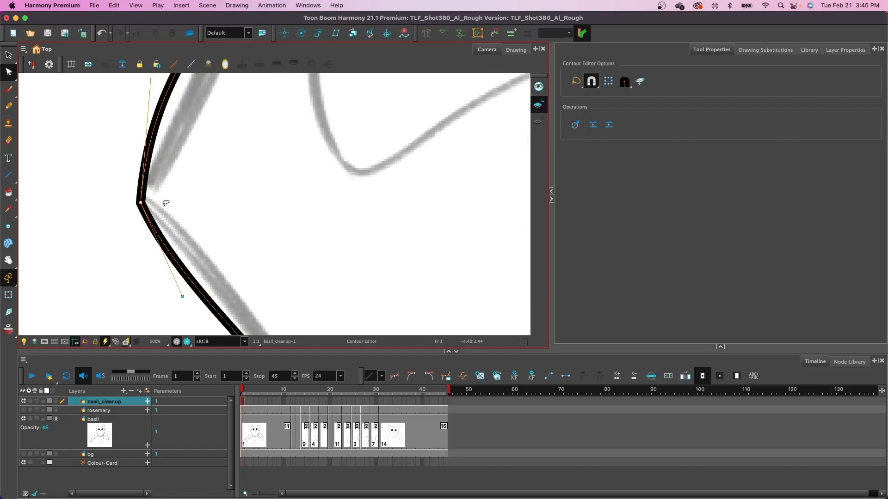
key(super+z)
key(super+z)
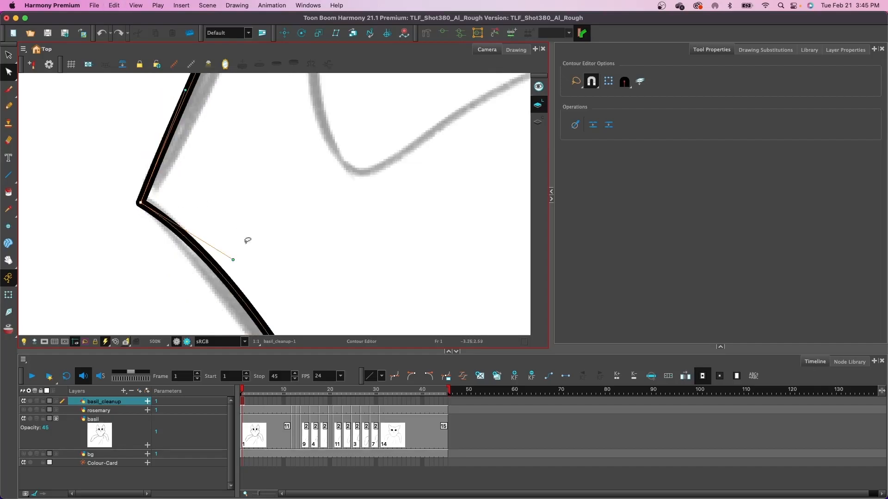
- Round the left cheek corner by moving both its handles outward and shortening them close to the point, and deselect the lines
scroll(244, 240, down, 1)
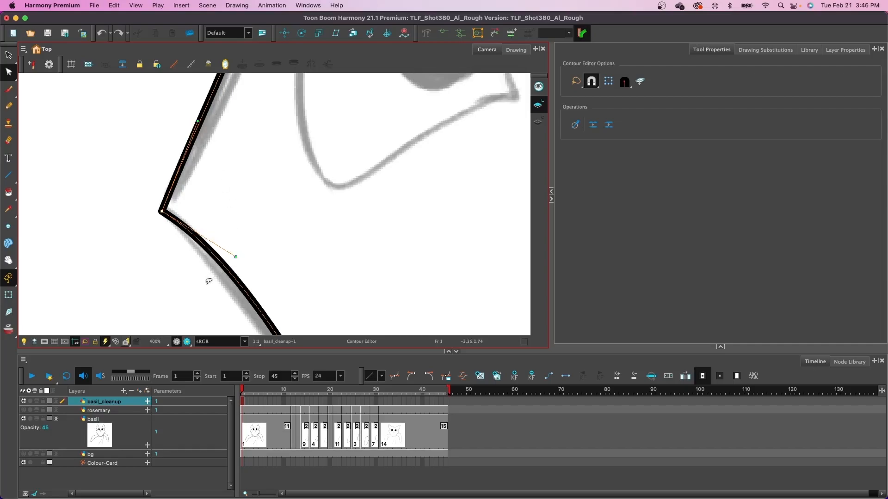
mouse_move(235, 258)
mouse_down()
mouse_move(142, 271)
mouse_move(185, 249)
mouse_move(165, 254)
mouse_up()
scroll(163, 230, up, 1)
scroll(162, 230, down, 1)
drag(159, 116, 162, 178)
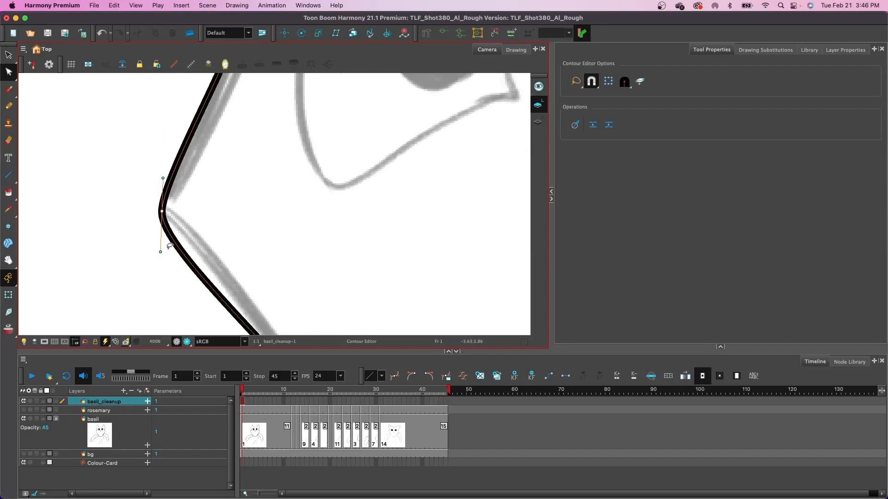
drag(160, 252, 167, 230)
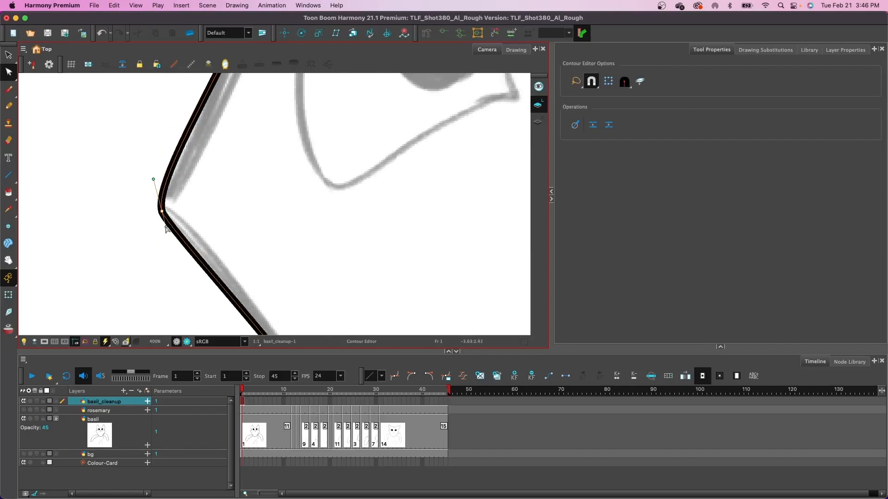
drag(153, 180, 157, 197)
key(1)
click(195, 194)
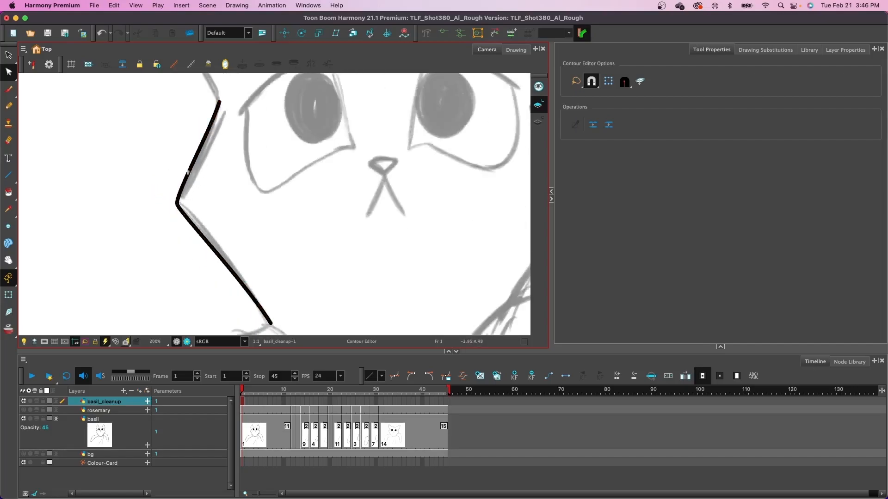
key(1)
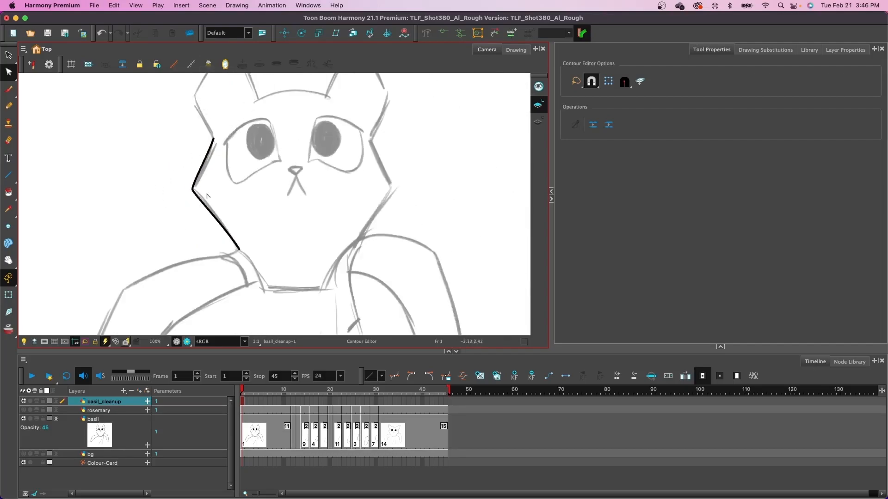
scroll(207, 195, up, 3)
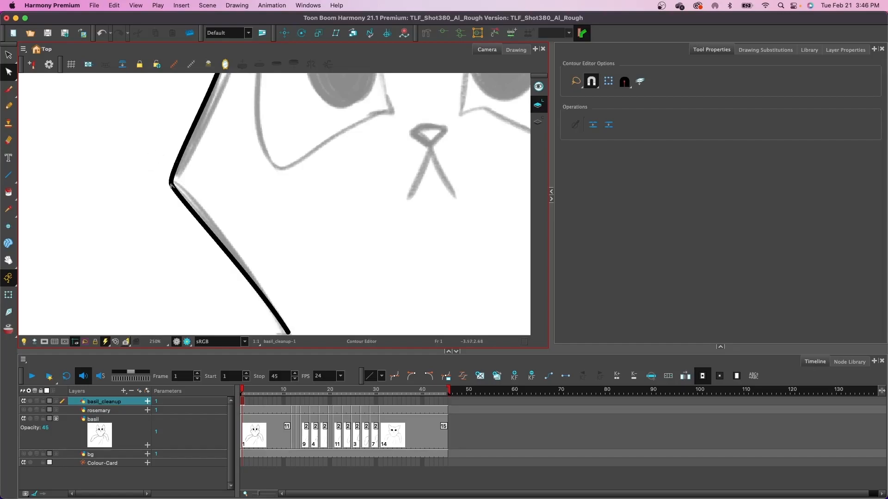